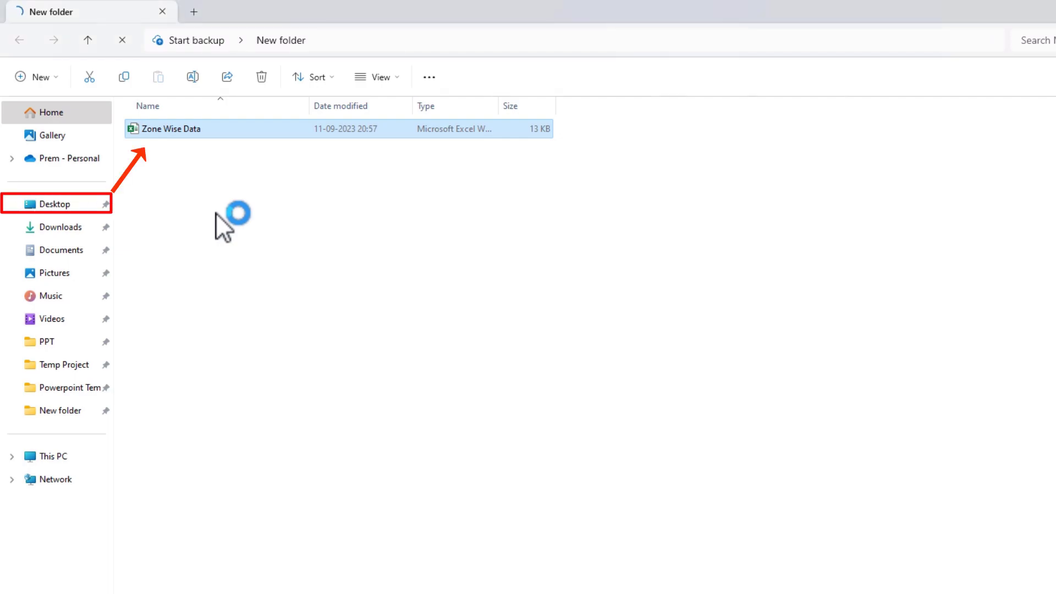
- In a blank Excel workbook, import Zone Wise Data from New folder on the Desktop and open the whole workbook for transformation
{"action": "key", "text": "alt+Tab"}
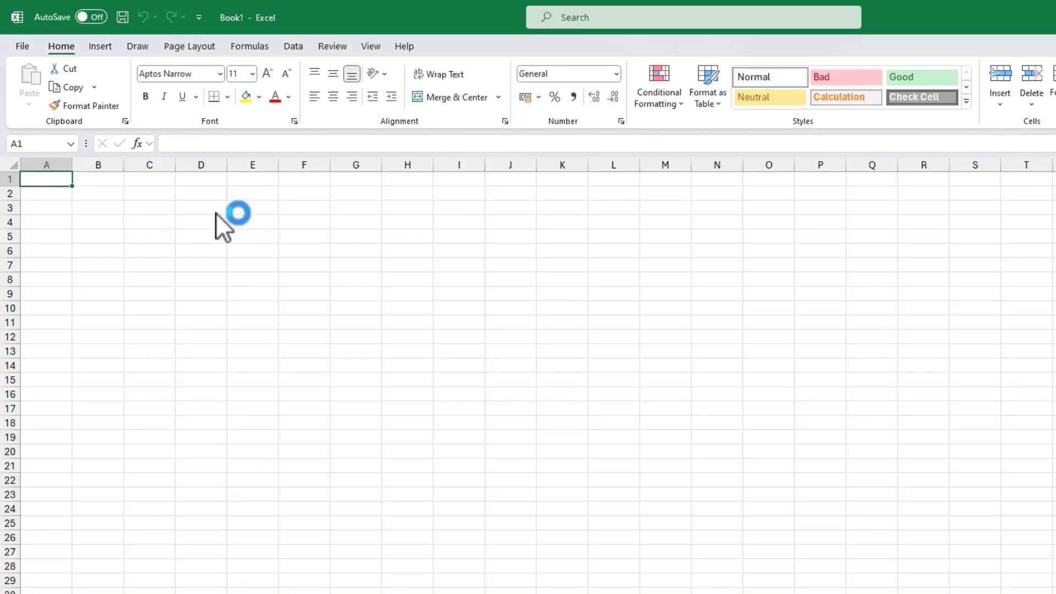
{"action": "left_click", "coordinate": [339, 61]}
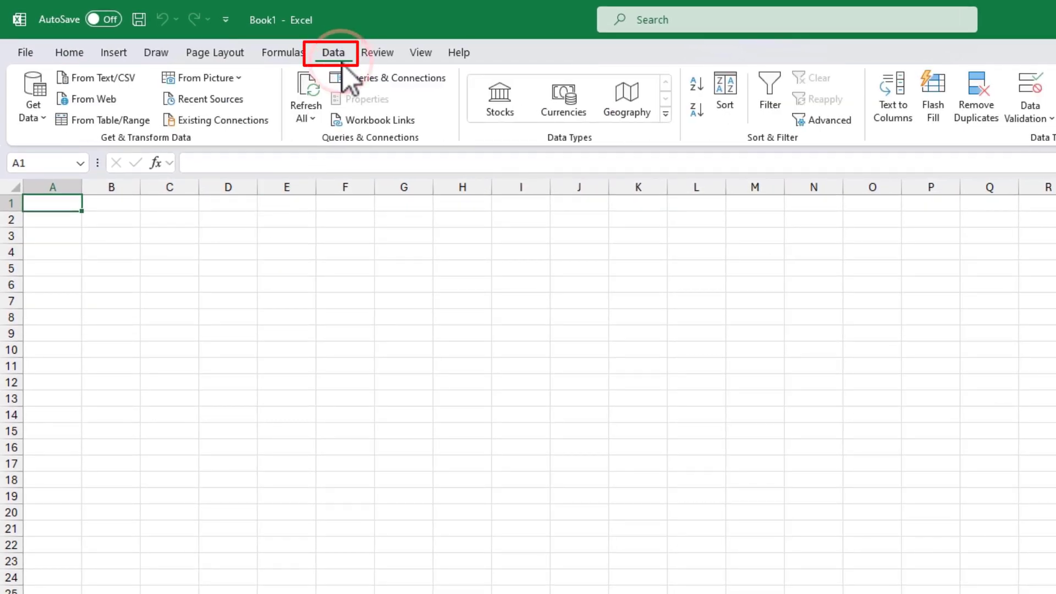
{"action": "left_click", "coordinate": [30, 118]}
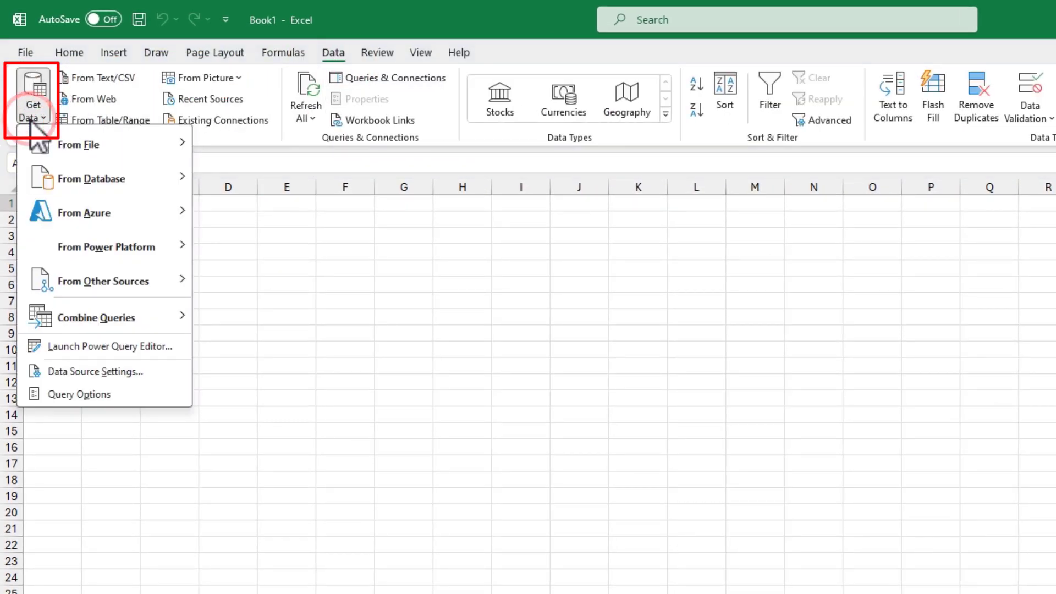
{"action": "left_click", "coordinate": [60, 144]}
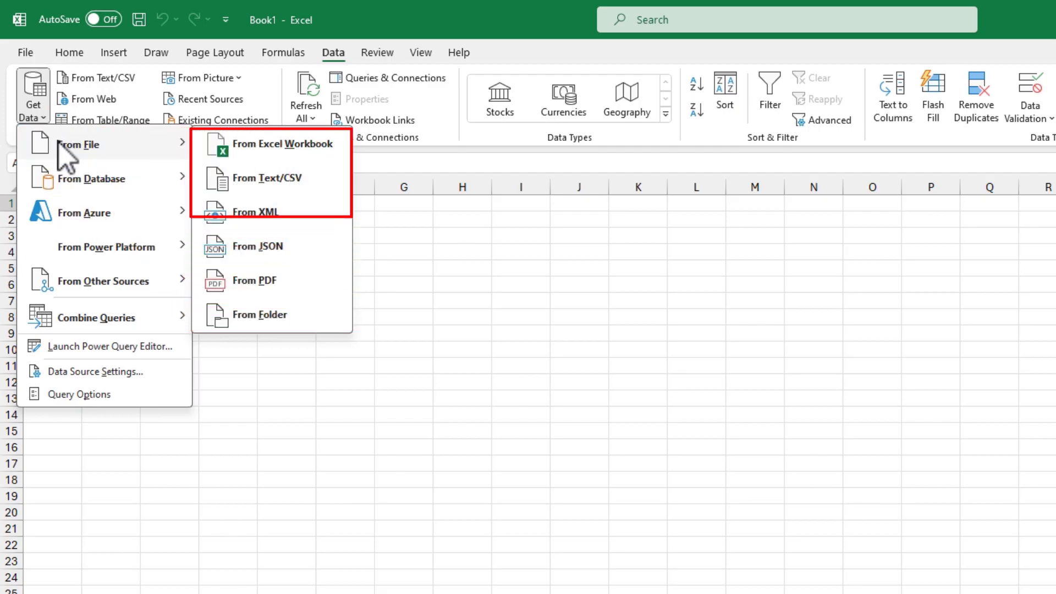
{"action": "left_click", "coordinate": [294, 147]}
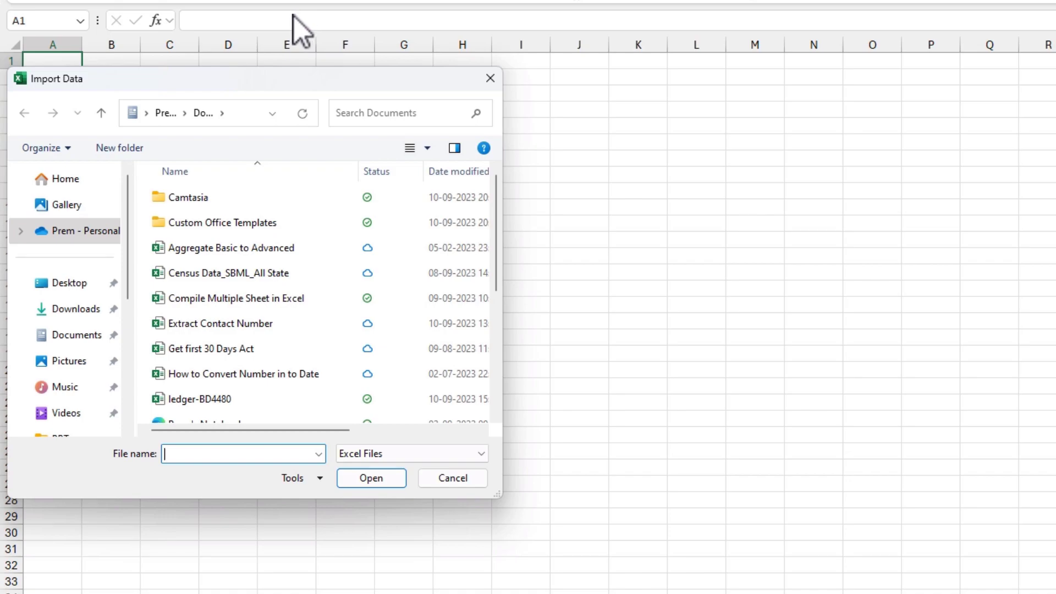
{"action": "left_click", "coordinate": [70, 282]}
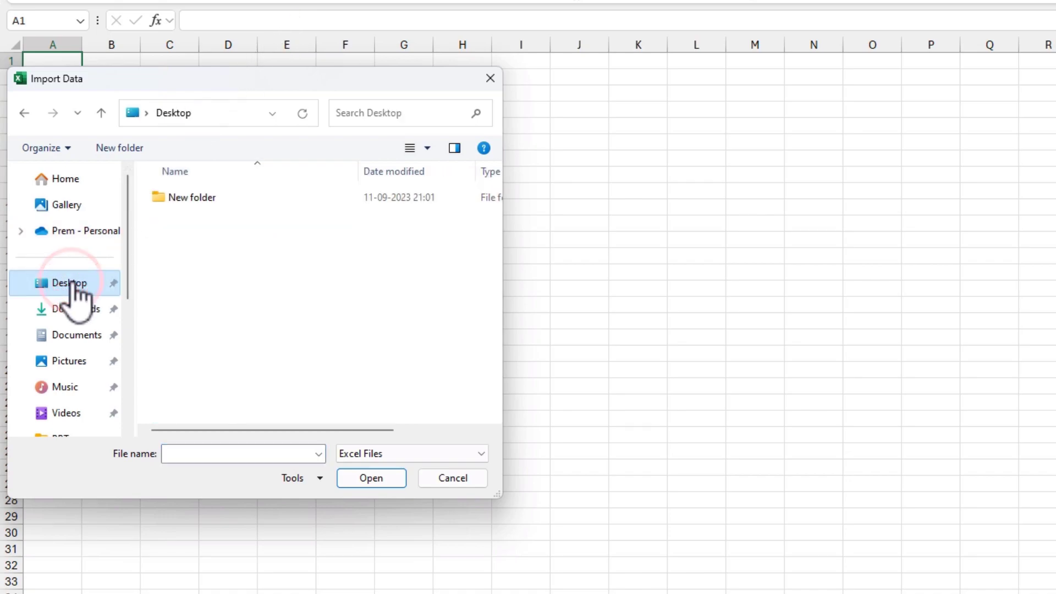
{"action": "double_click", "coordinate": [165, 203]}
{"action": "left_click", "coordinate": [166, 202]}
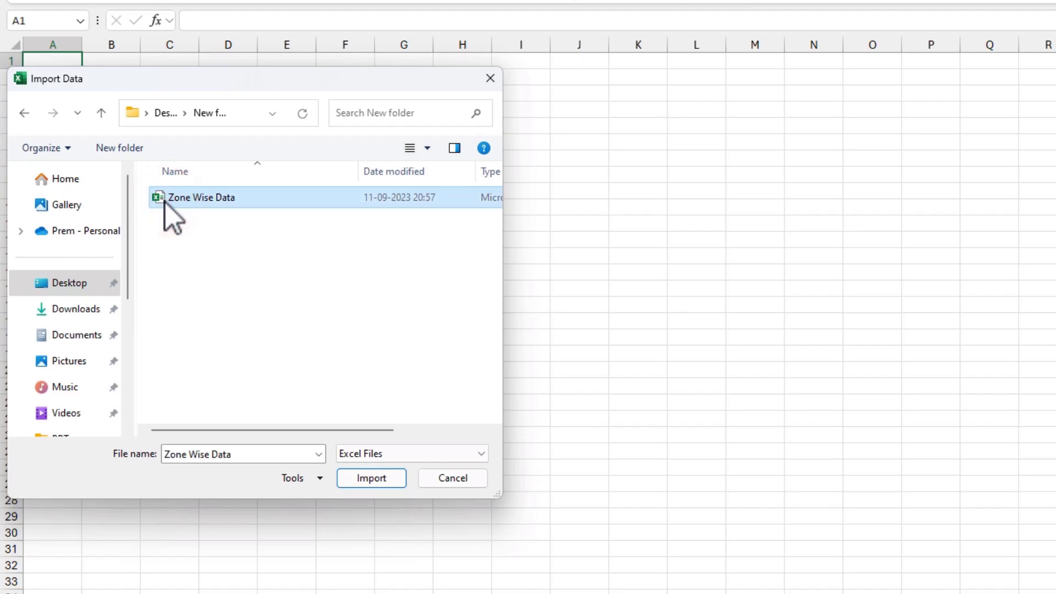
{"action": "left_click", "coordinate": [365, 478]}
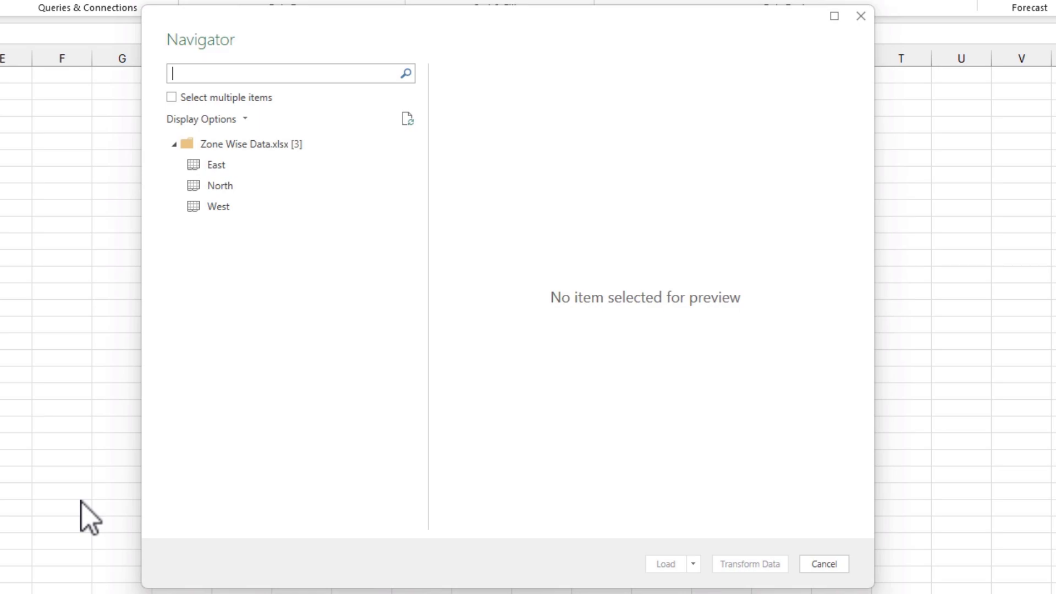
{"action": "left_click", "coordinate": [278, 146]}
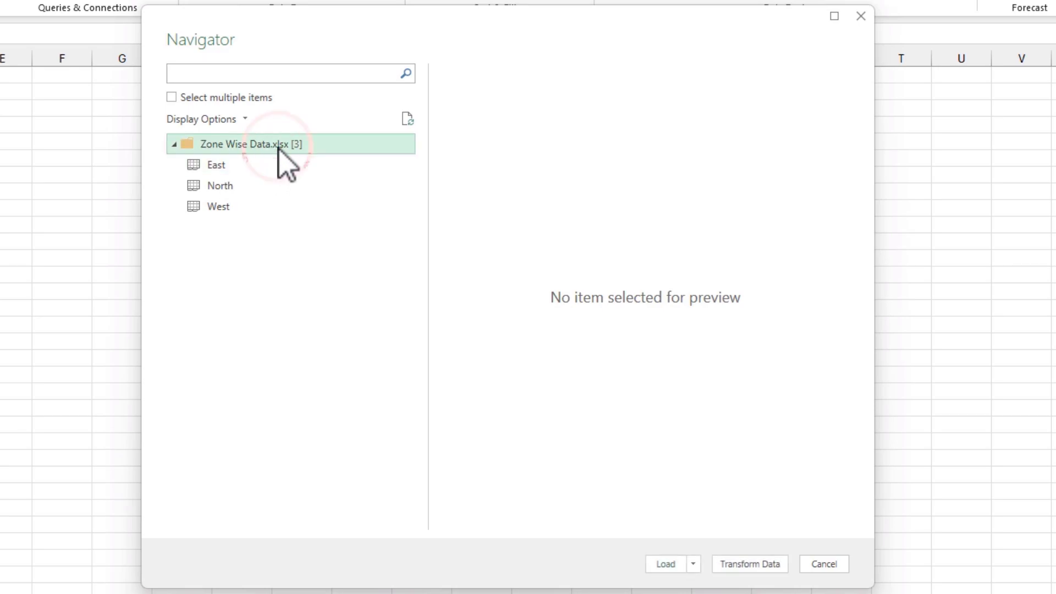
{"action": "left_click", "coordinate": [738, 568]}
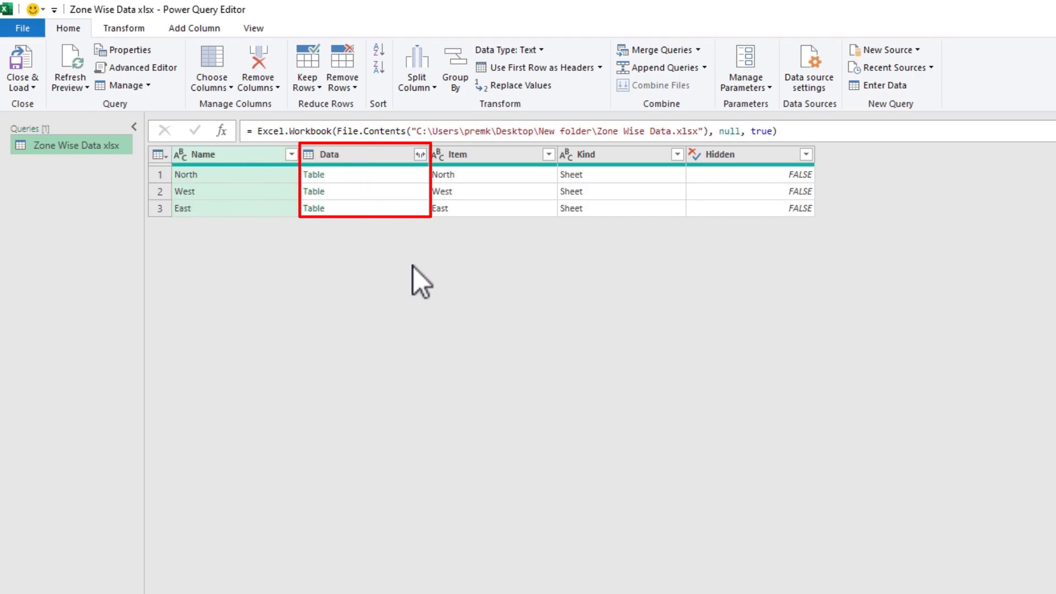
- Preview the North, West and East tables held in the Data column
{"action": "left_click", "coordinate": [388, 181]}
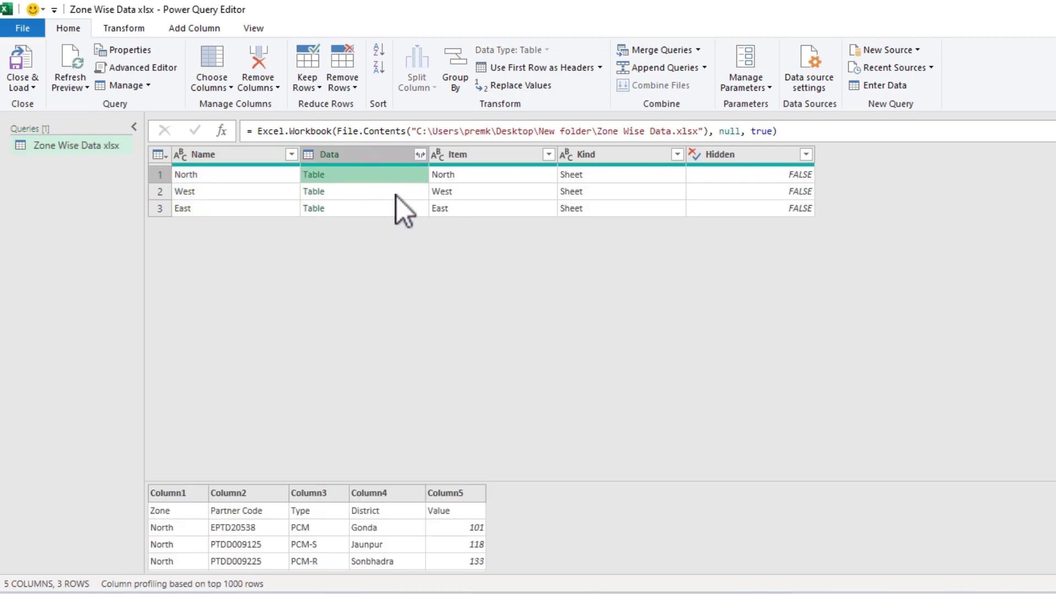
{"action": "left_click", "coordinate": [398, 196]}
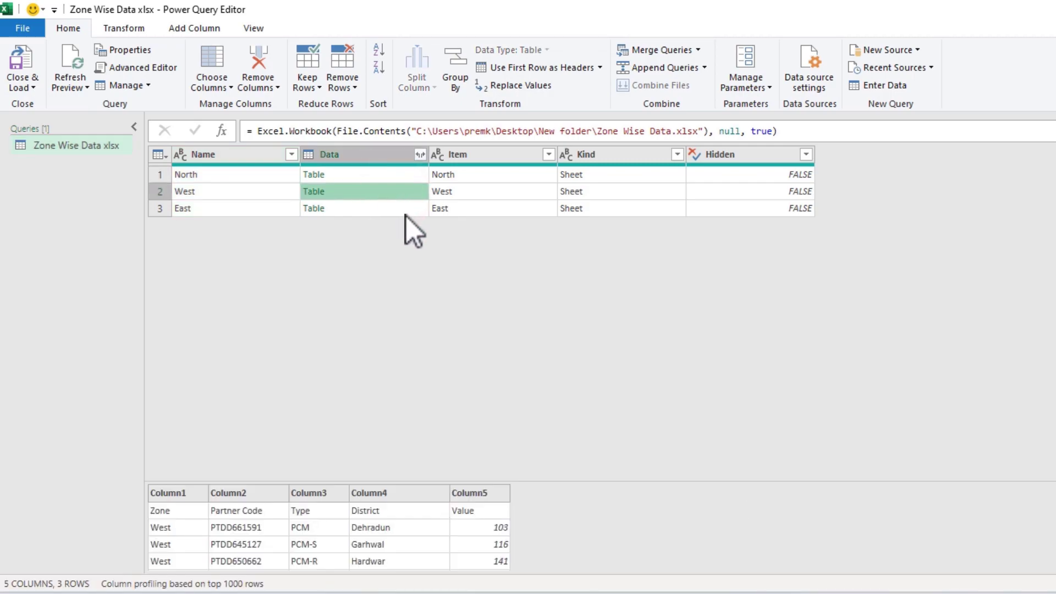
{"action": "left_click", "coordinate": [407, 212]}
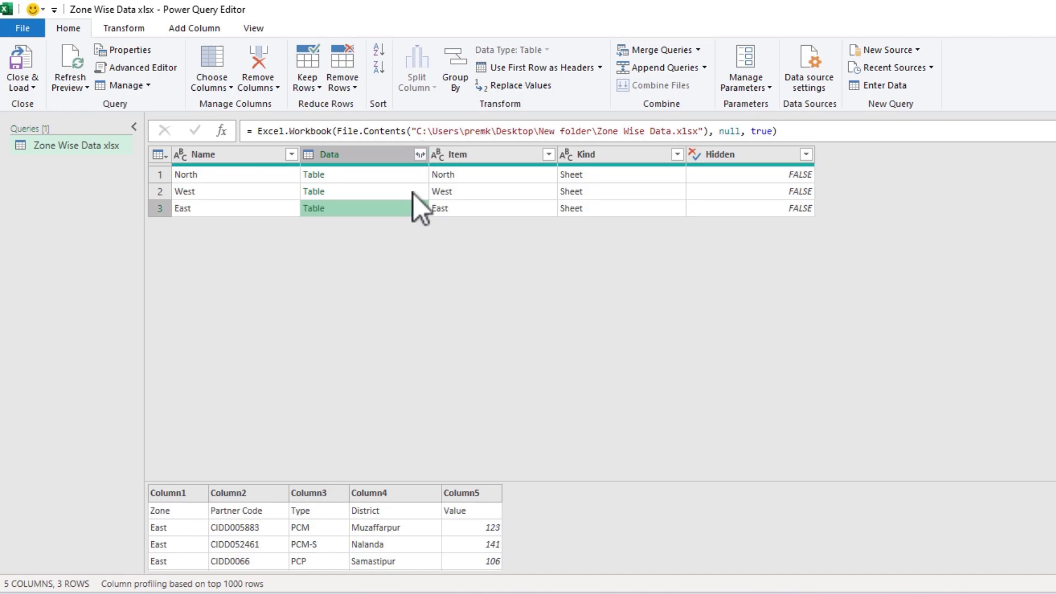
- Try to expand the Data column into Column1 through Column5 with the other columns still in place
{"action": "left_click", "coordinate": [422, 159]}
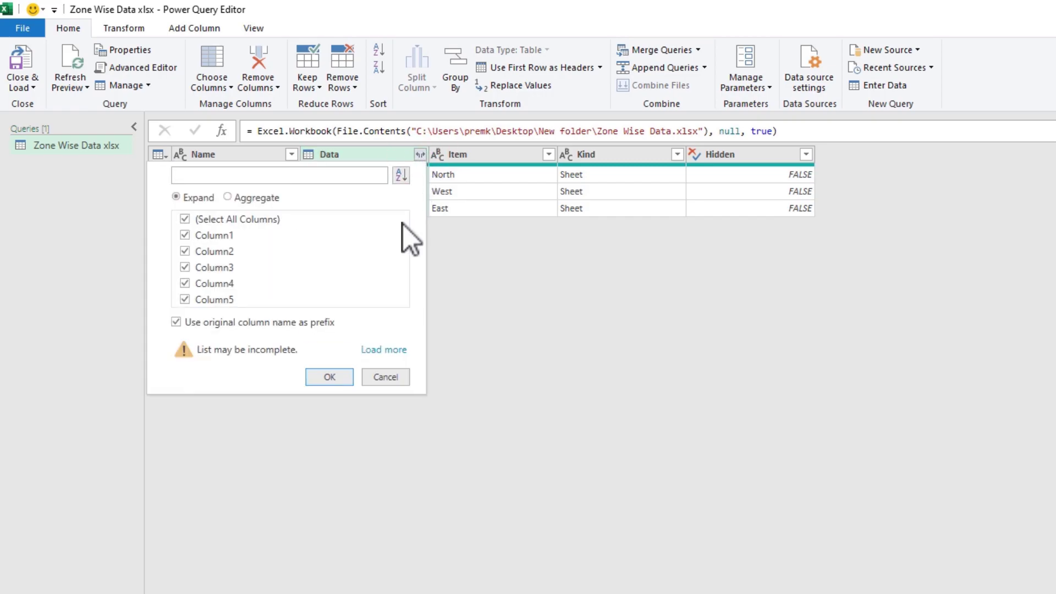
{"action": "left_click", "coordinate": [322, 361]}
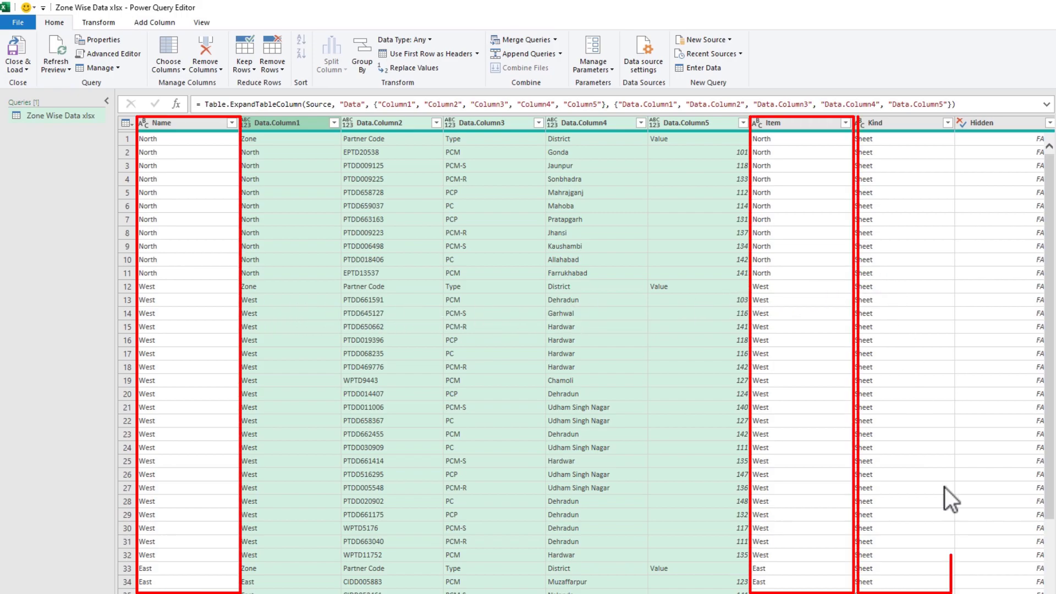
{"action": "scroll", "coordinate": [596, 355], "scroll_direction": "right", "scroll_amount": 1}
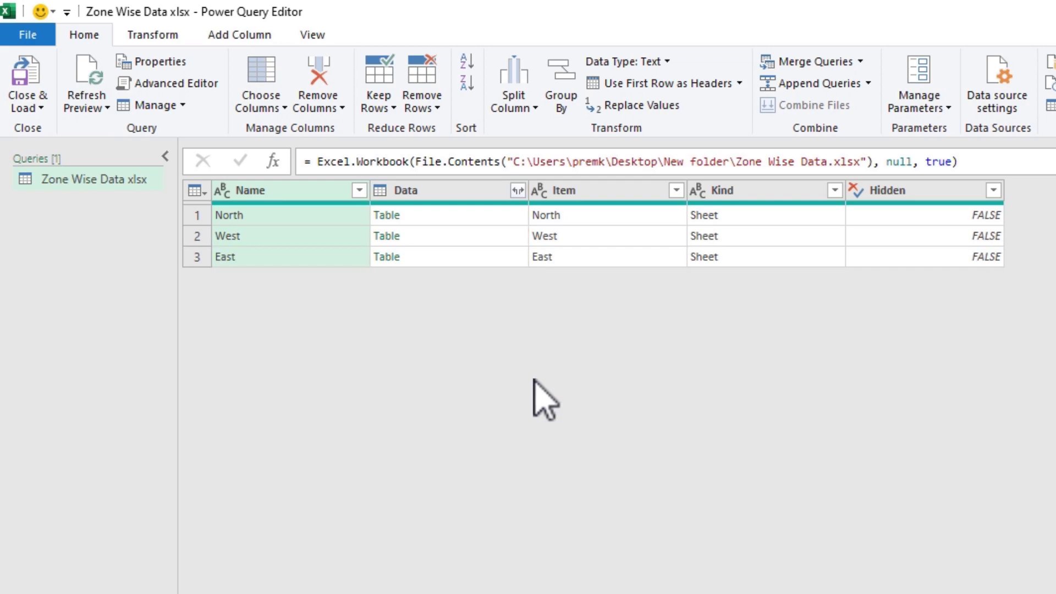
- Remove all columns except Data and expand it into Column1 through Column5 with the original column name as prefix
{"action": "right_click", "coordinate": [435, 193]}
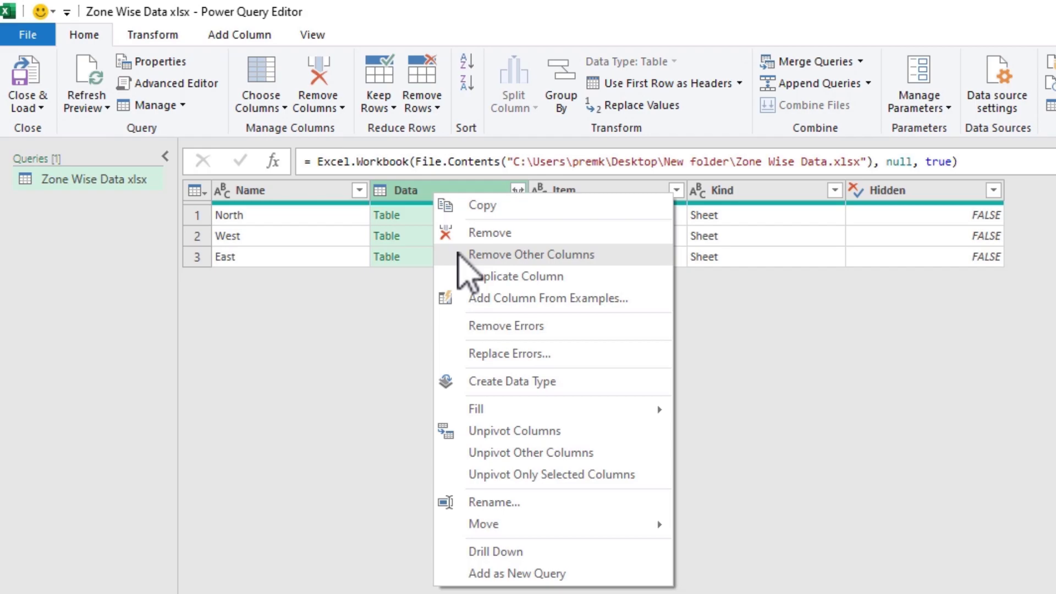
{"action": "left_click", "coordinate": [461, 255]}
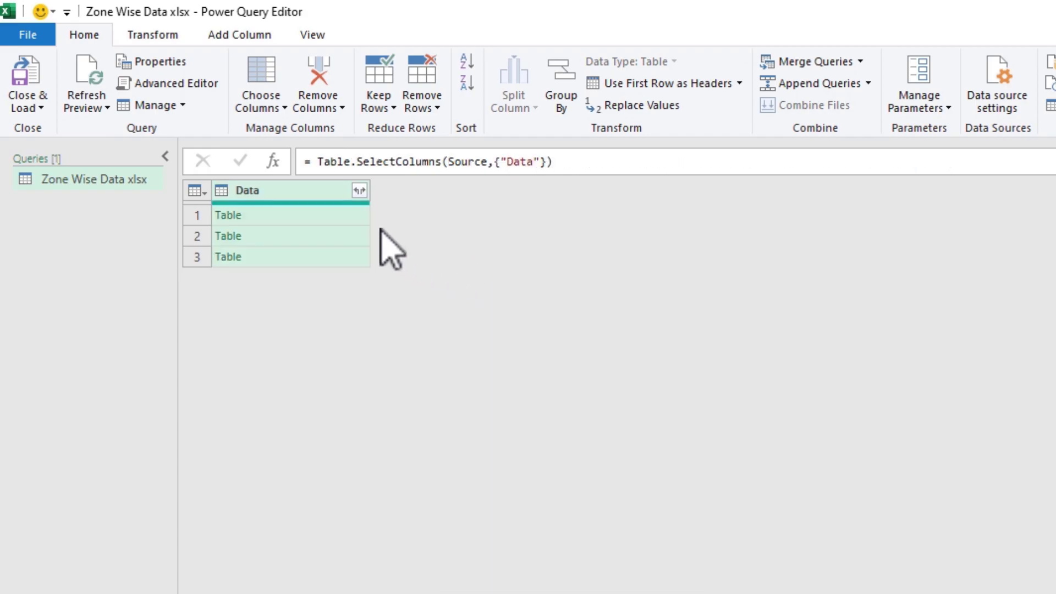
{"action": "left_click", "coordinate": [359, 191]}
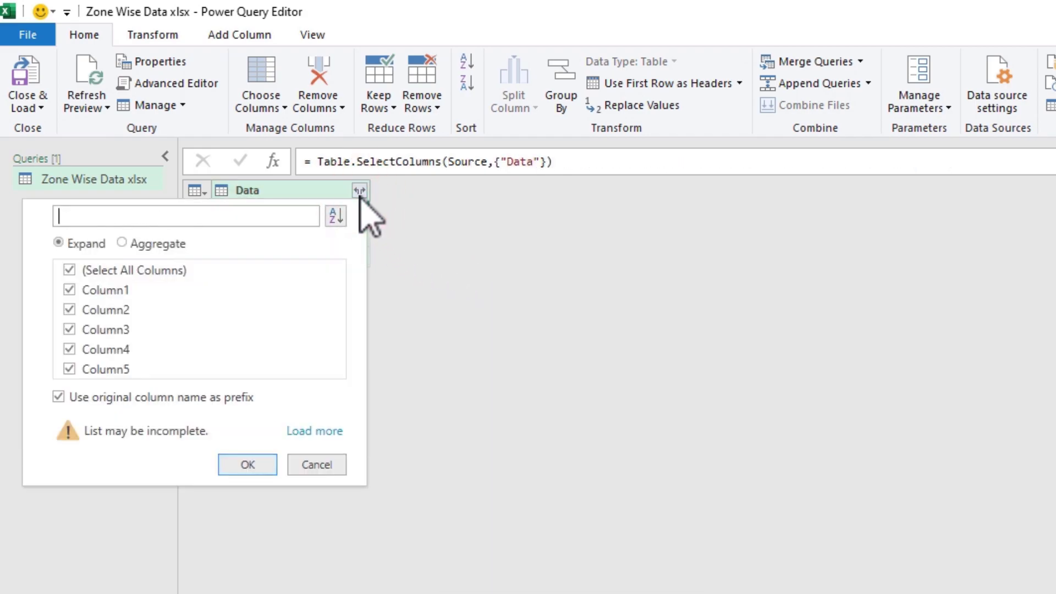
{"action": "left_click", "coordinate": [258, 465]}
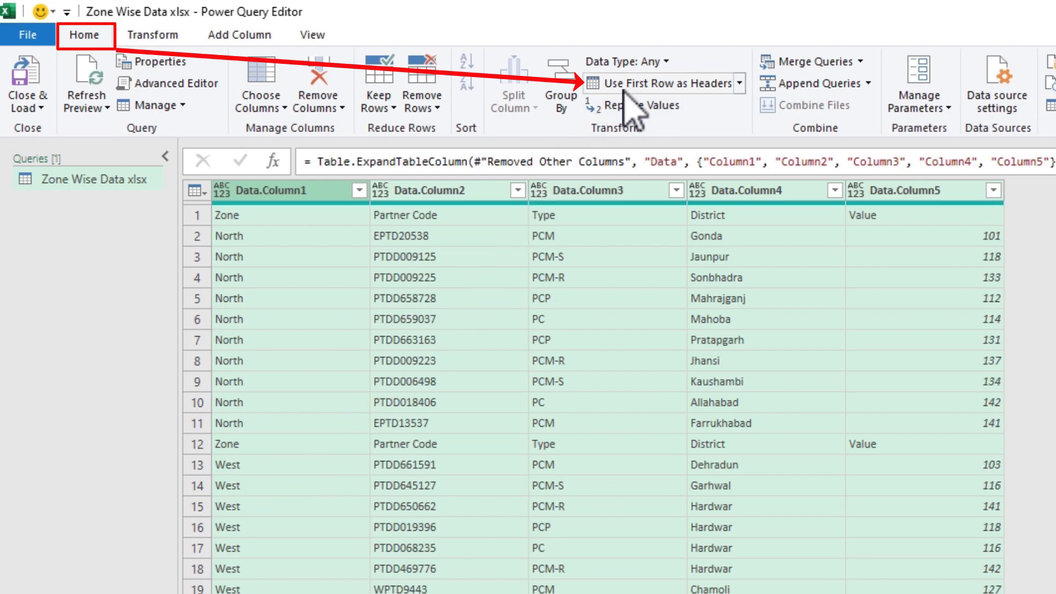
- Use the first row as column headers and delete the automatically added column type change
{"action": "left_click", "coordinate": [625, 89]}
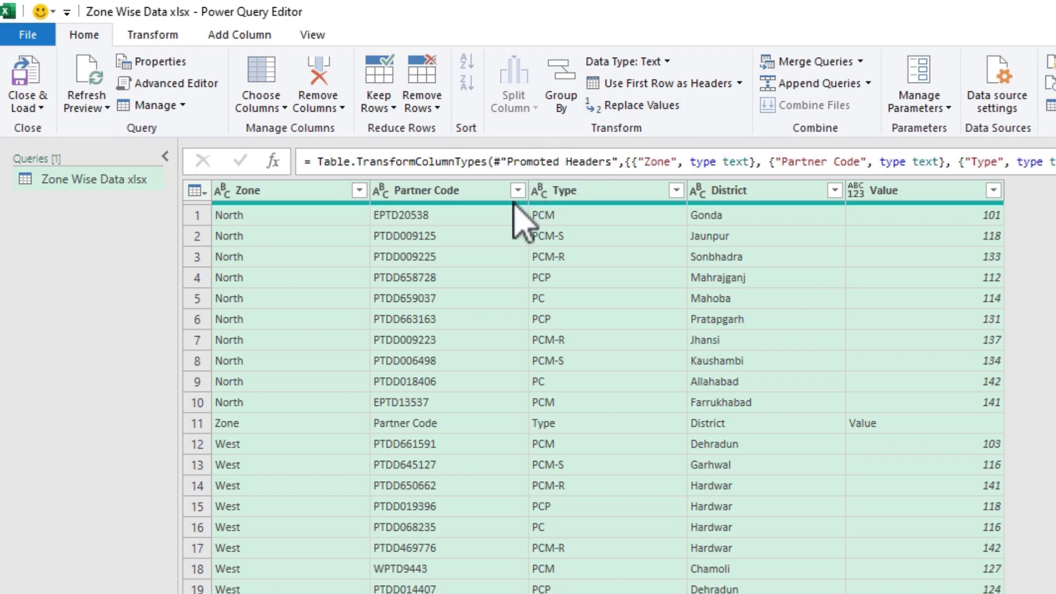
{"action": "key", "text": "Delete"}
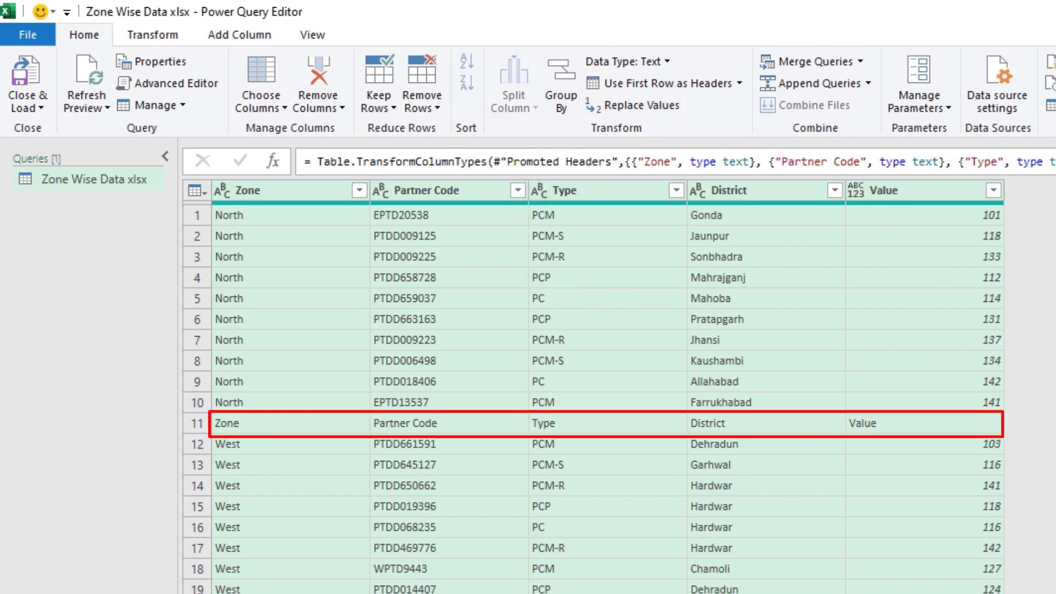
- Filter the Zone column to exclude the repeated header rows with the value Zone
{"action": "left_click", "coordinate": [359, 190]}
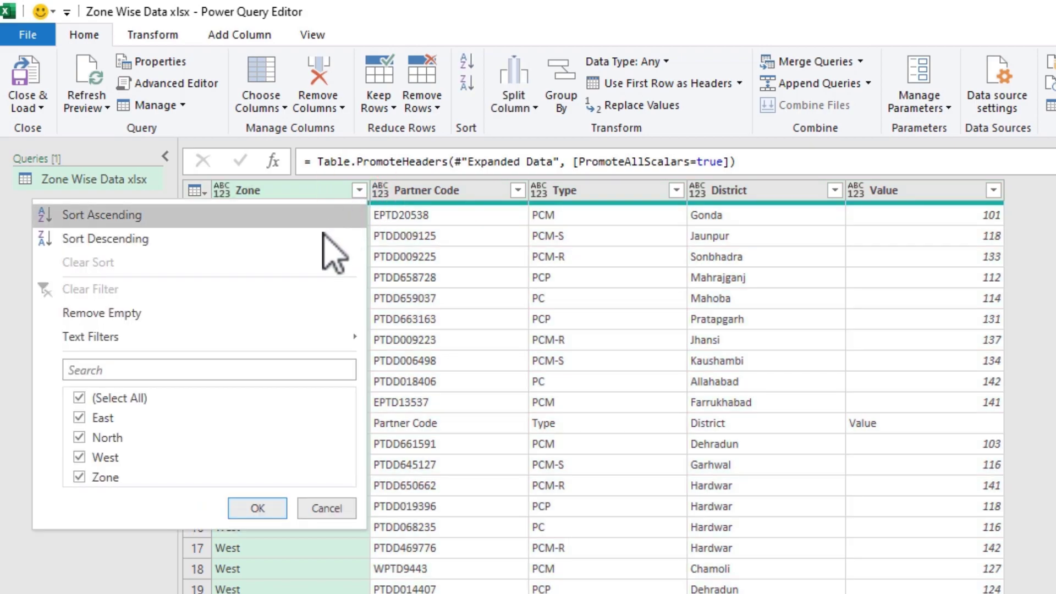
{"action": "left_click", "coordinate": [80, 477]}
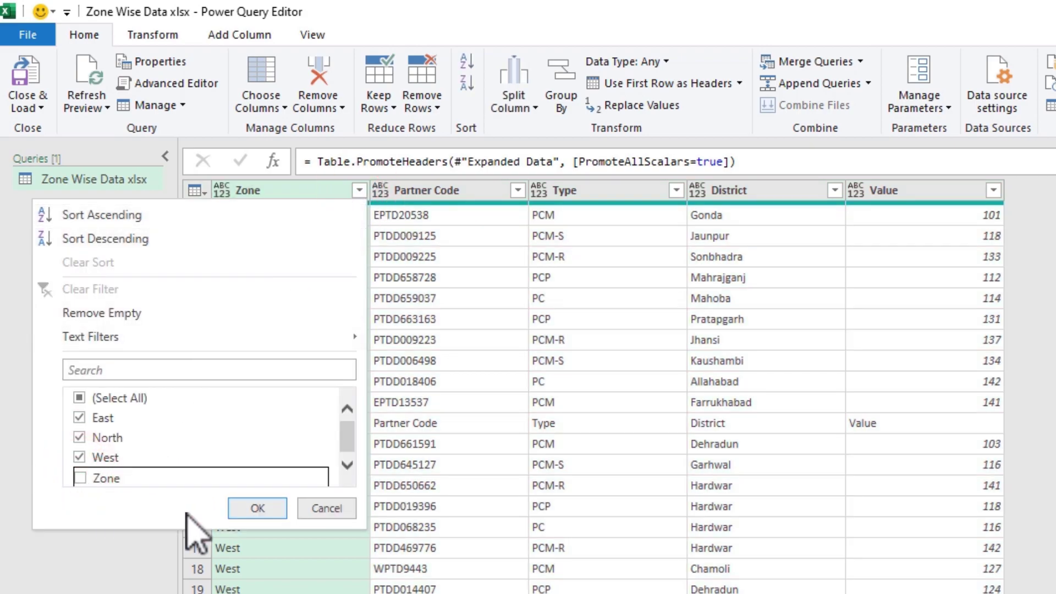
{"action": "left_click", "coordinate": [244, 513]}
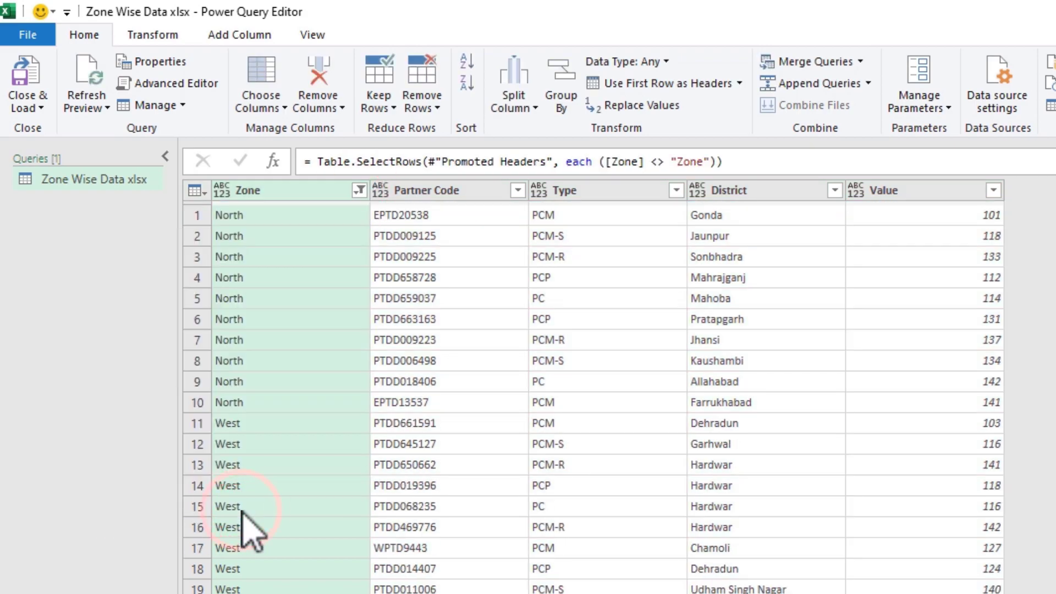
- Close the query and load its result into a worksheet, applying the suggested default style to query tables
{"action": "left_click", "coordinate": [27, 85]}
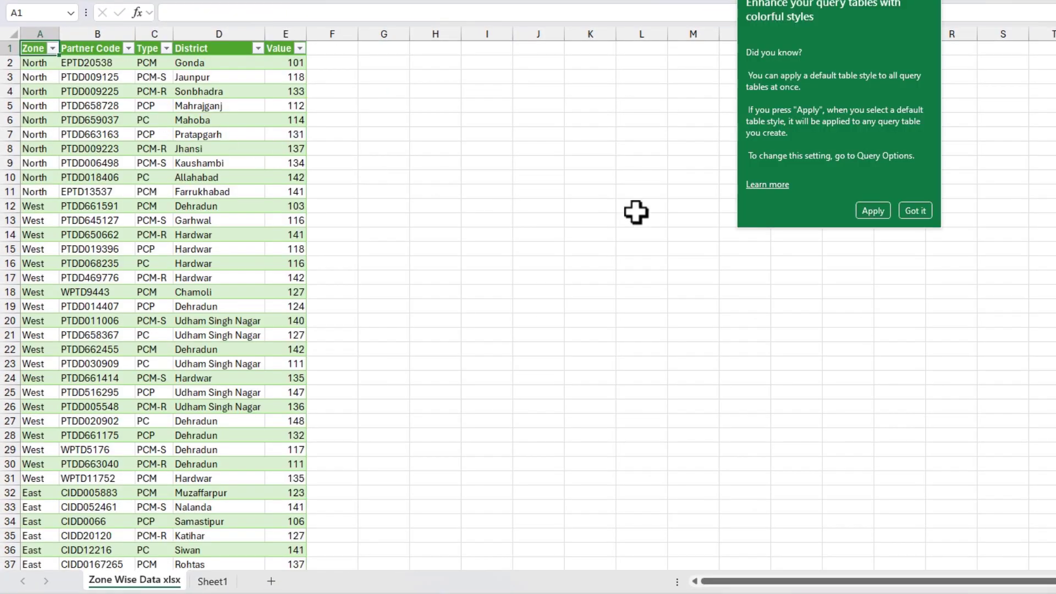
{"action": "left_click", "coordinate": [875, 214]}
- Save the workbook as Combine FIle in New folder on the Desktop
{"action": "key", "text": "F12"}
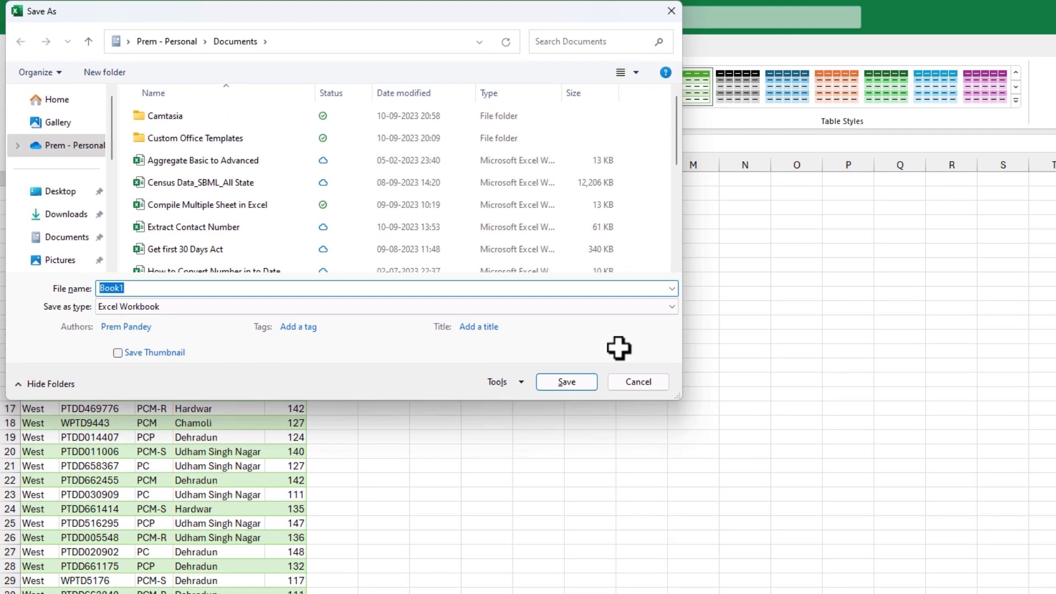
{"action": "left_click", "coordinate": [52, 191]}
{"action": "double_click", "coordinate": [163, 116]}
{"action": "left_click", "coordinate": [174, 286]}
{"action": "type", "text": "Com"}
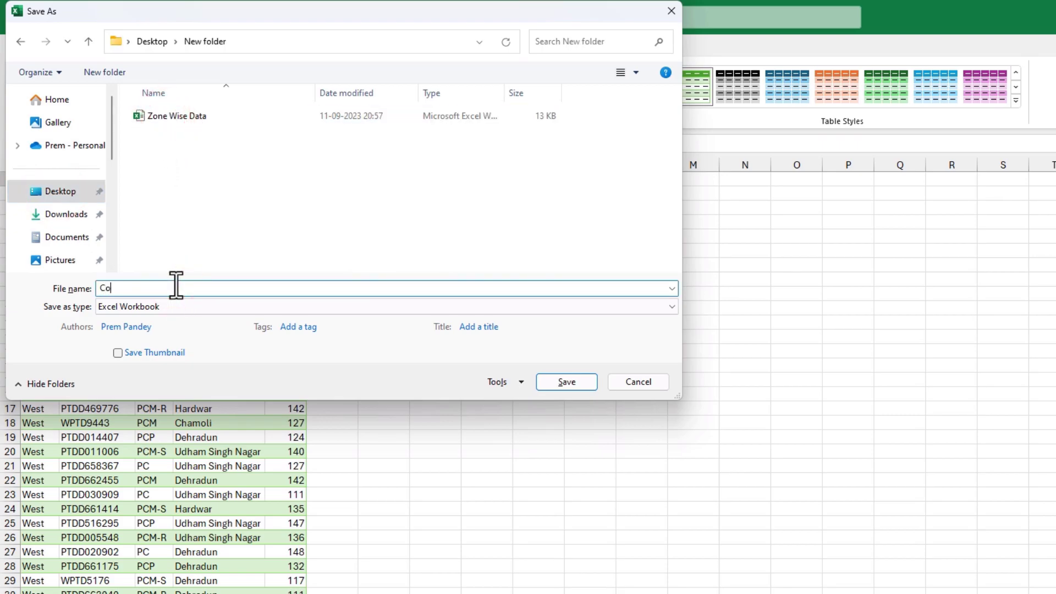
{"action": "type", "text": "bine File"}
{"action": "key", "text": "Return"}
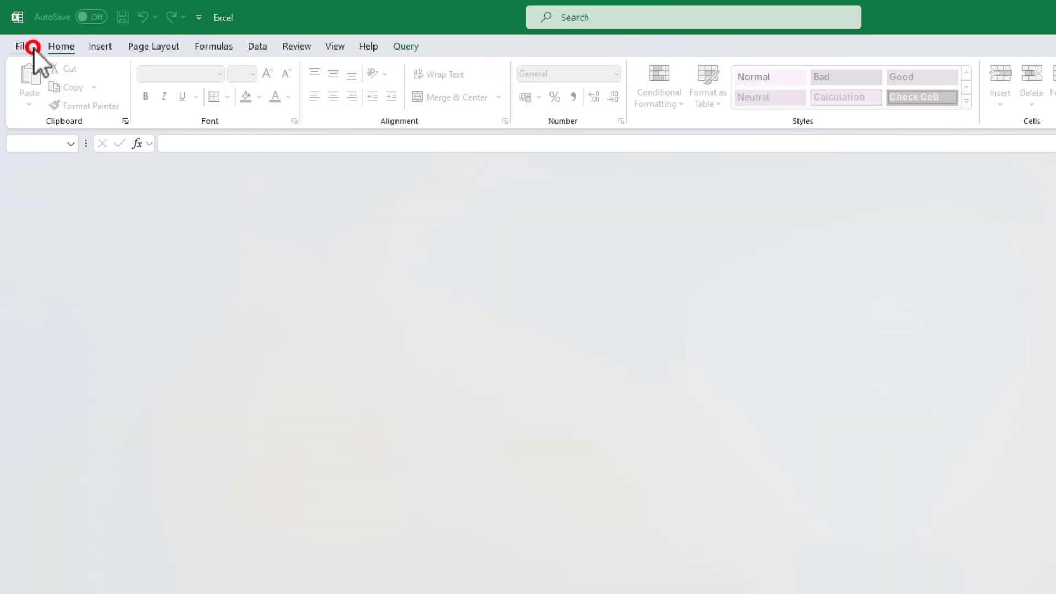
- Open the Zone Wise Data workbook and add a new sheet named South after East
{"action": "left_click", "coordinate": [31, 47]}
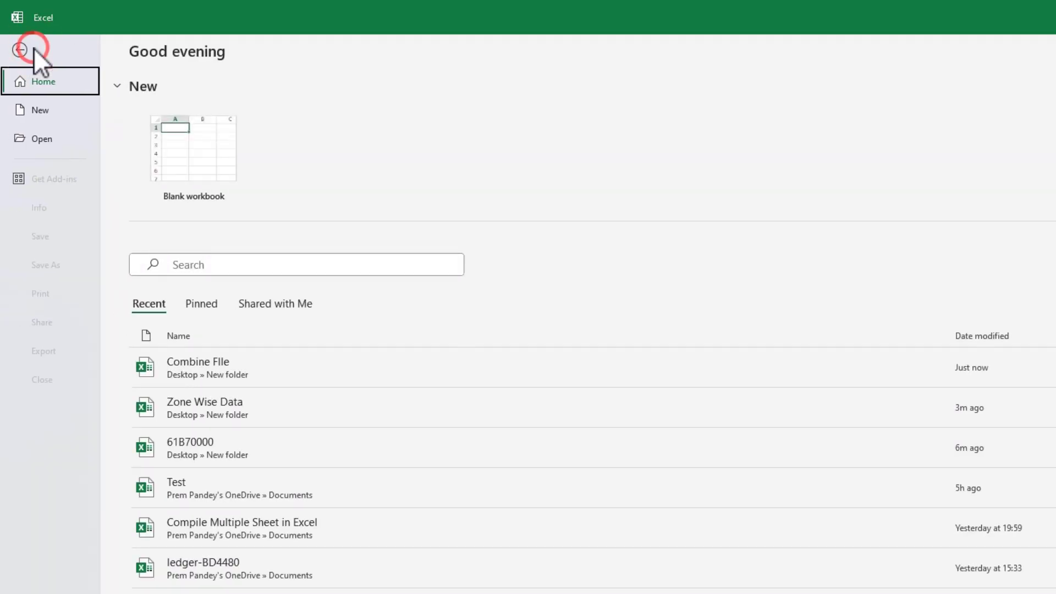
{"action": "left_click", "coordinate": [213, 411]}
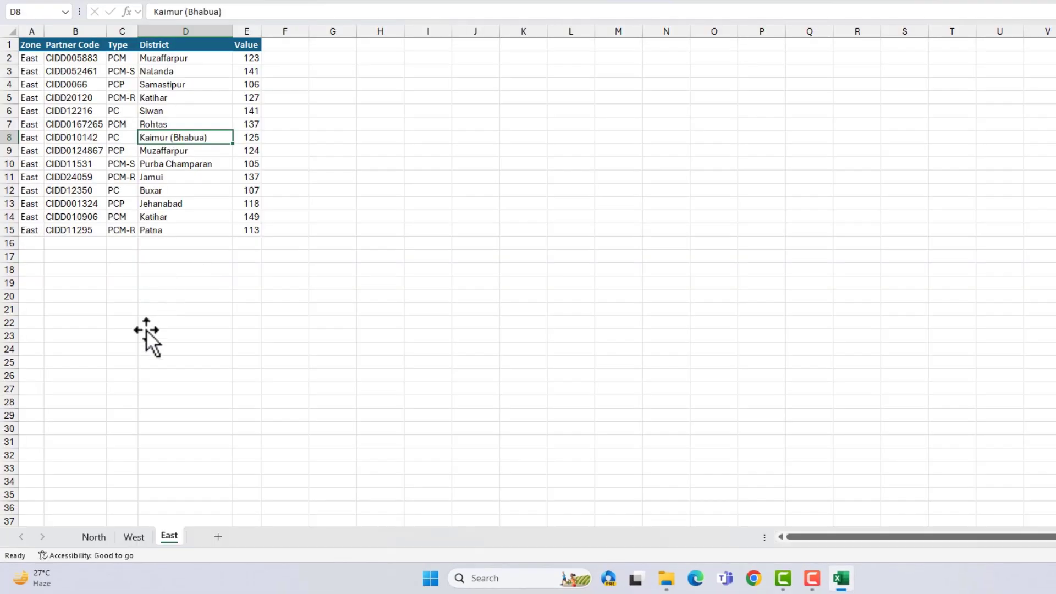
{"action": "left_click", "coordinate": [218, 537]}
{"action": "double_click", "coordinate": [209, 537]}
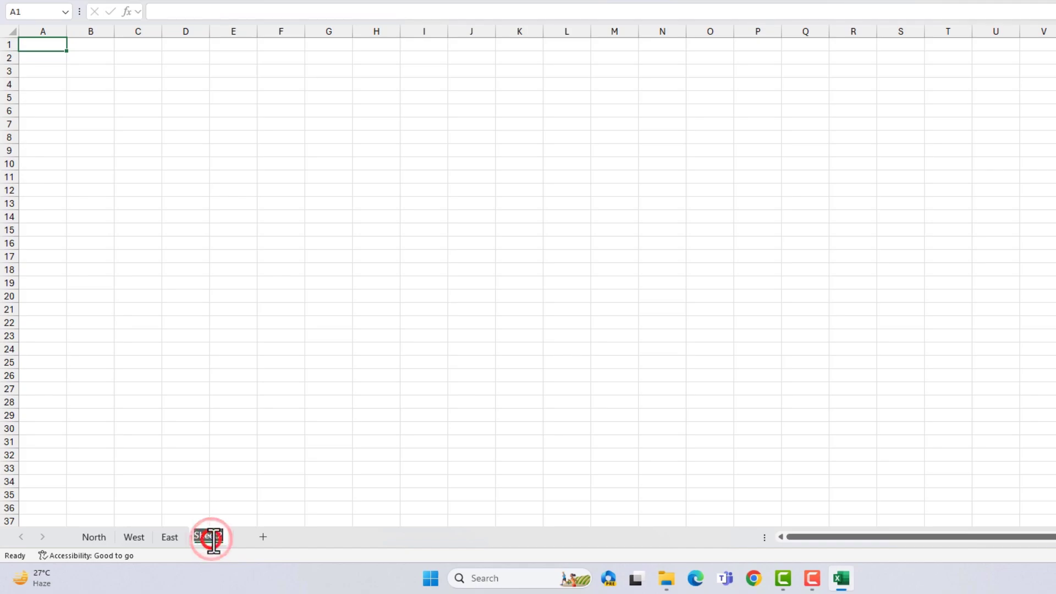
{"action": "type", "text": "South"}
{"action": "key", "text": "Return"}
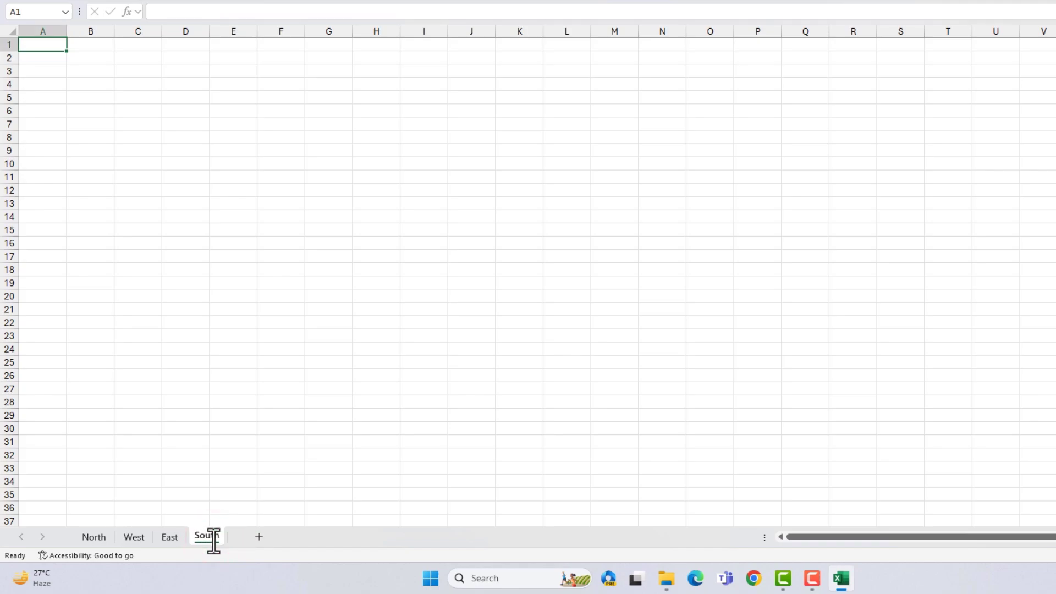
- Copy the whole East data table, including headers, into the South sheet
{"action": "left_click", "coordinate": [175, 538]}
{"action": "key", "text": "ctrl+a"}
{"action": "key", "text": "ctrl+c"}
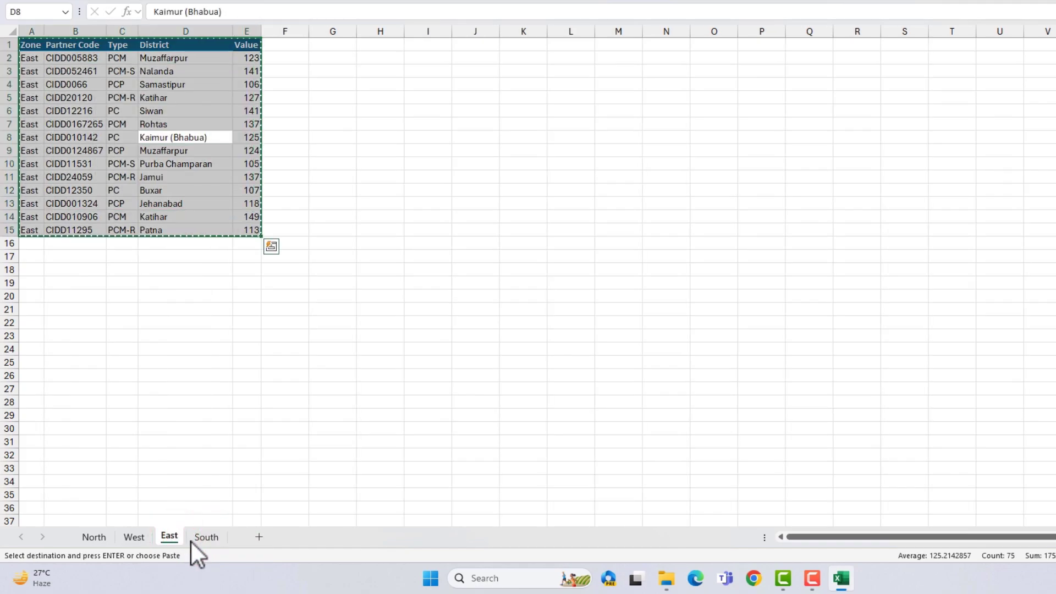
{"action": "left_click", "coordinate": [200, 538]}
{"action": "key", "text": "ctrl+v"}
- Fill every data row of the Zone column in the South sheet with South
{"action": "key", "text": "Down"}
{"action": "key", "text": "ctrl+shift+Down"}
{"action": "type", "text": "South"}
{"action": "key", "text": "ctrl+Return"}
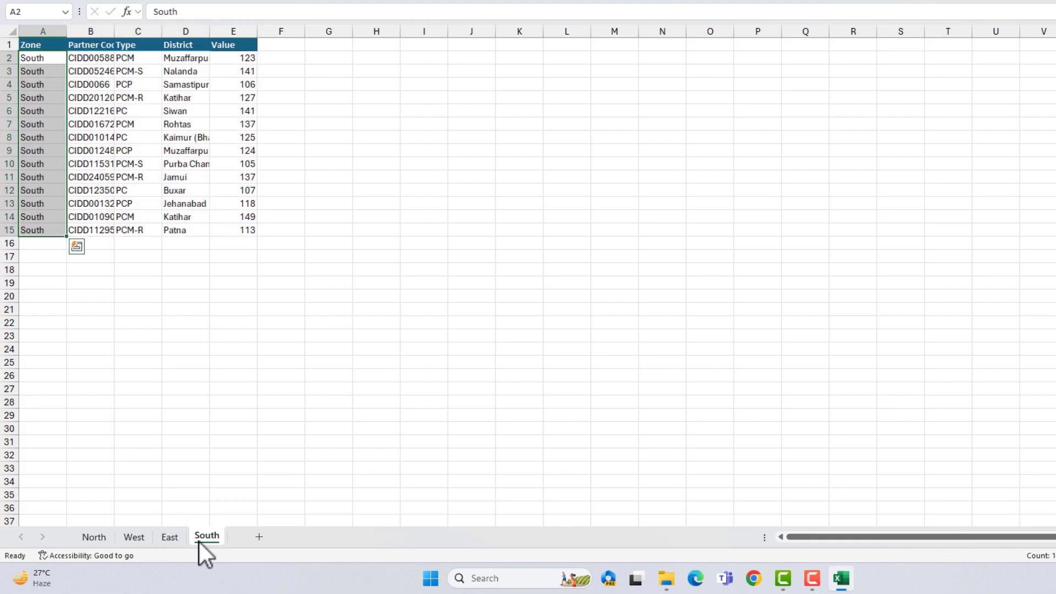
- Open the Combine FIle workbook from the recent files and enable its external data connections
{"action": "key", "text": "ctrl+o"}
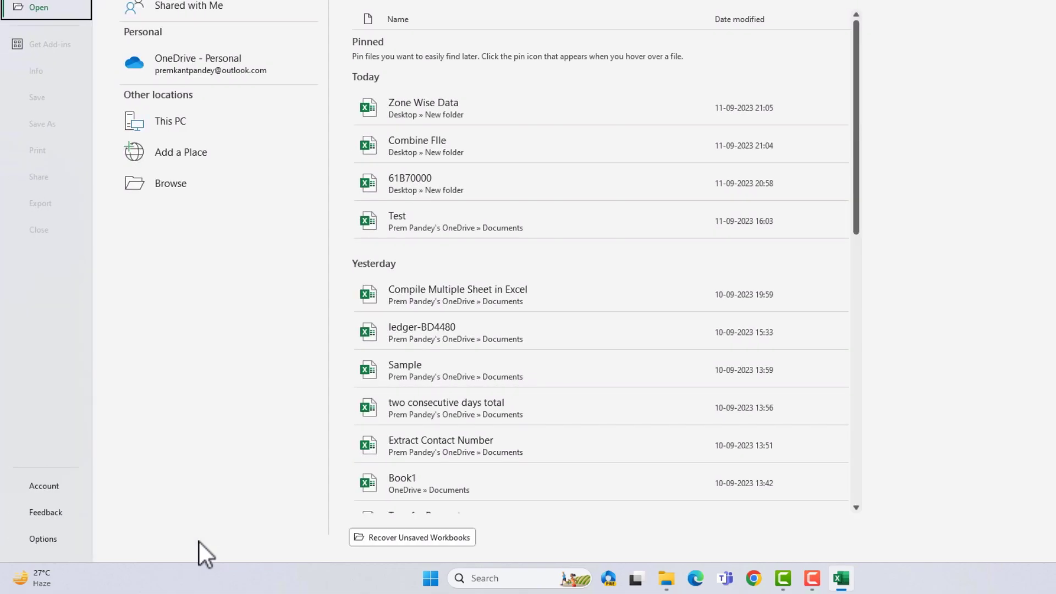
{"action": "left_click", "coordinate": [420, 155]}
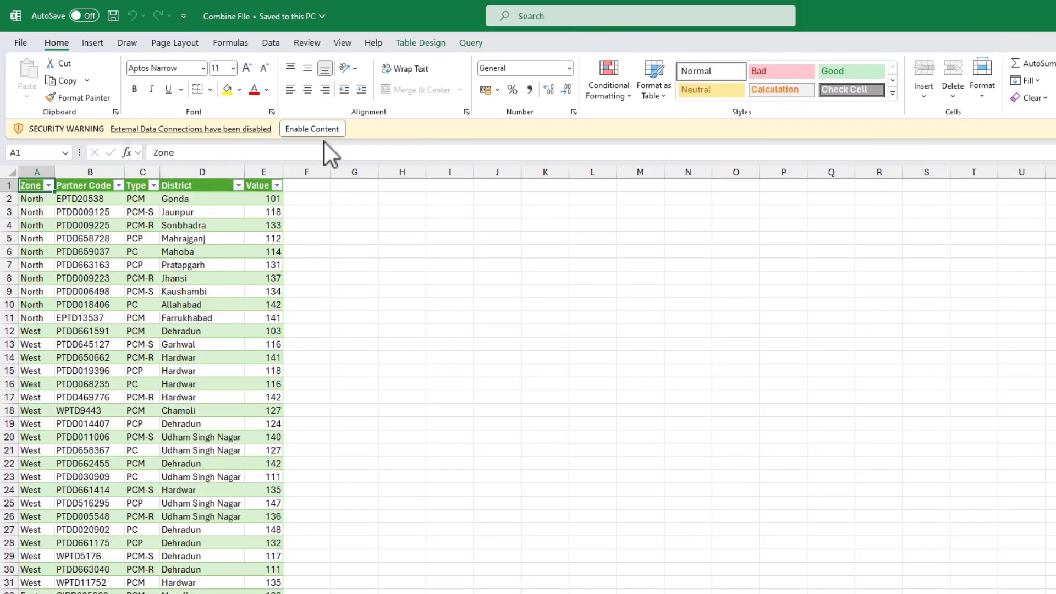
{"action": "left_click", "coordinate": [322, 132]}
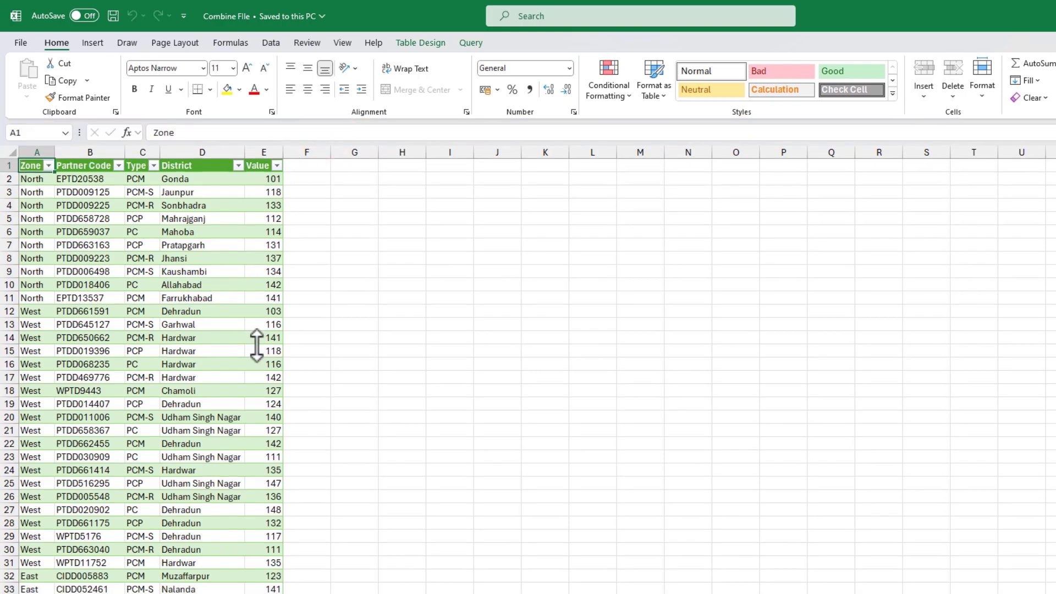
- Refresh all queries in the workbook and check the end of the combined table for the South rows
{"action": "right_click", "coordinate": [236, 306]}
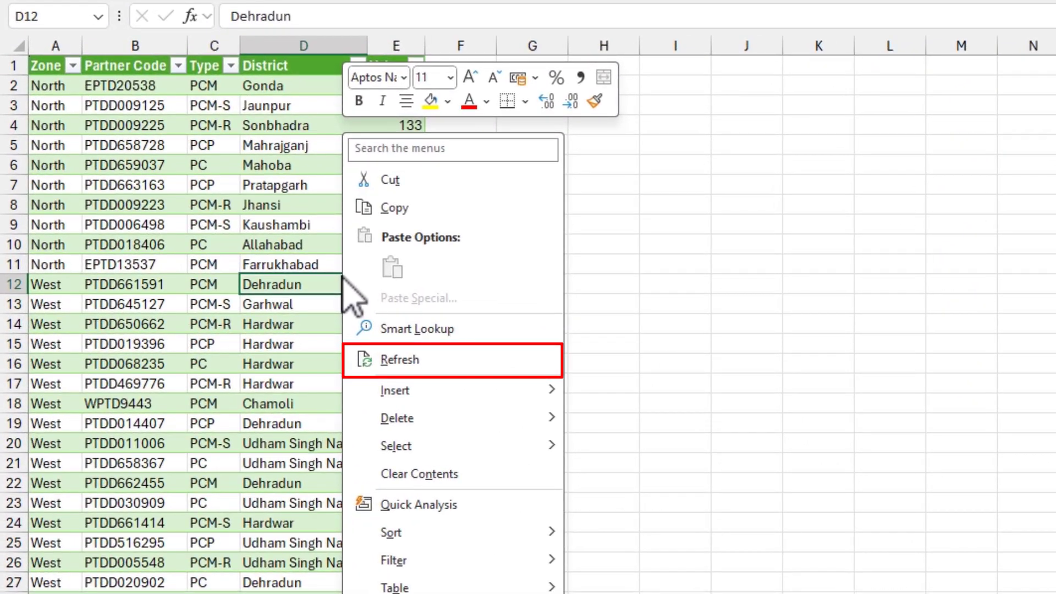
{"action": "key", "text": "Escape"}
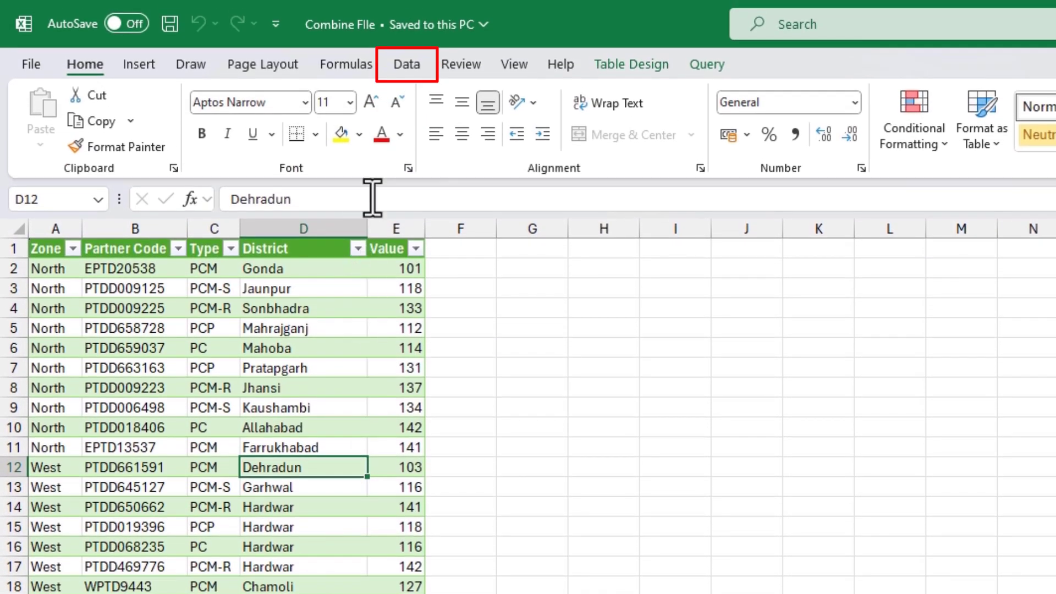
{"action": "left_click", "coordinate": [398, 70]}
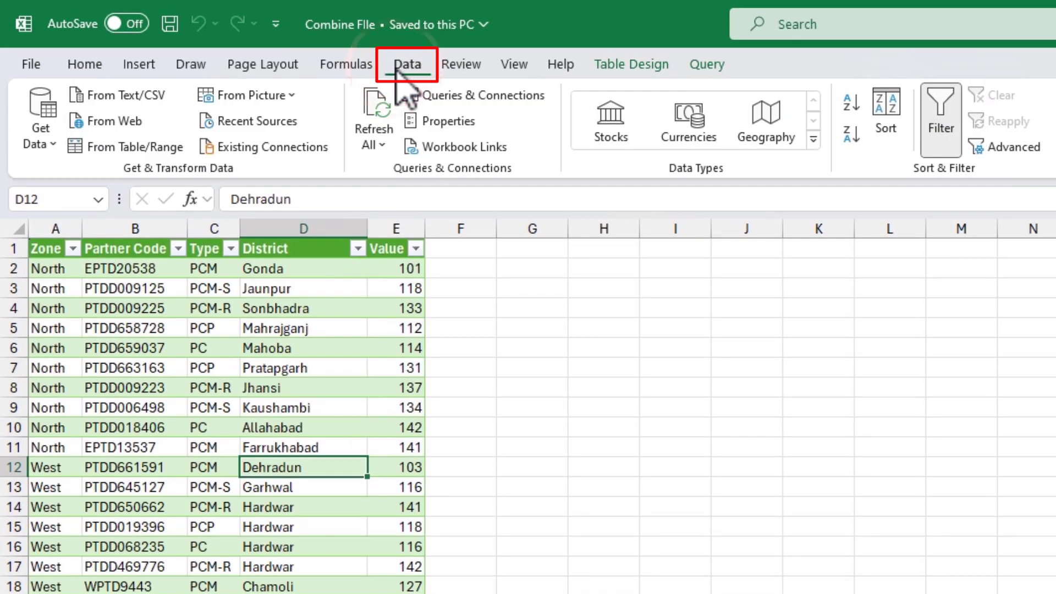
{"action": "left_click", "coordinate": [380, 110]}
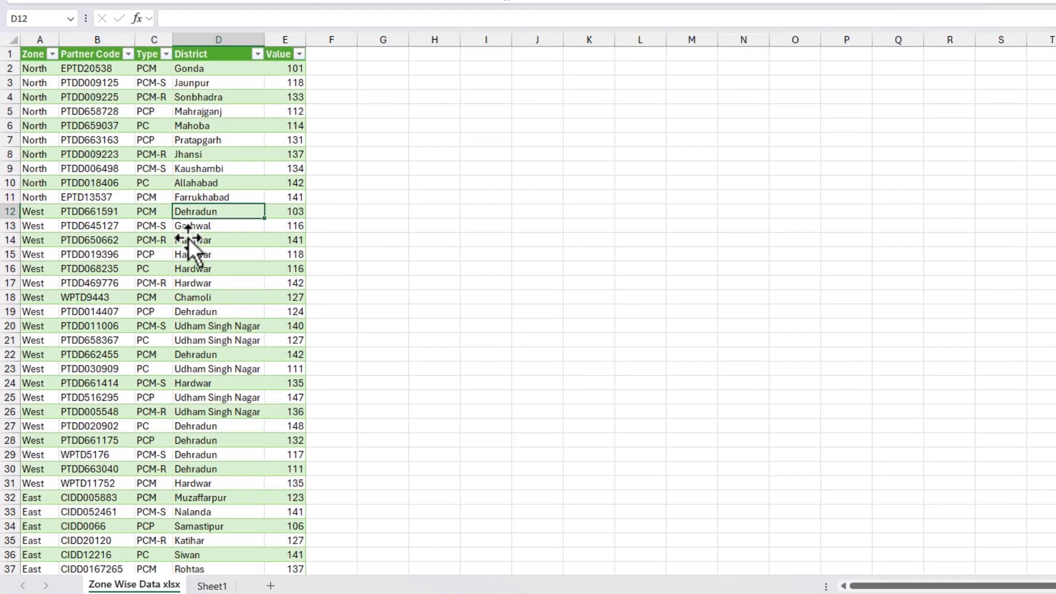
{"action": "scroll", "coordinate": [188, 238], "scroll_direction": "down", "scroll_amount": 8}
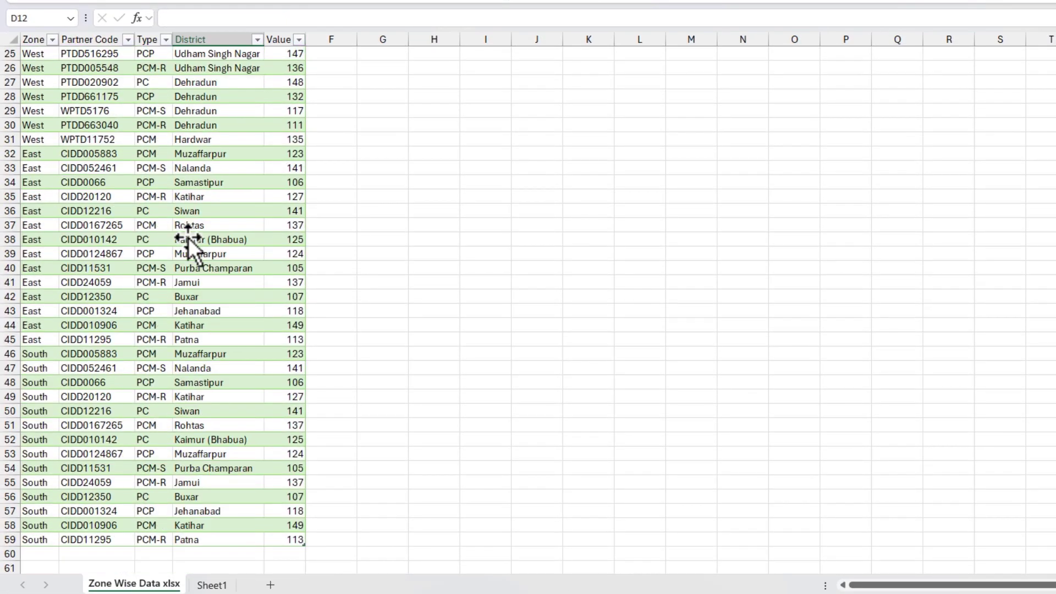